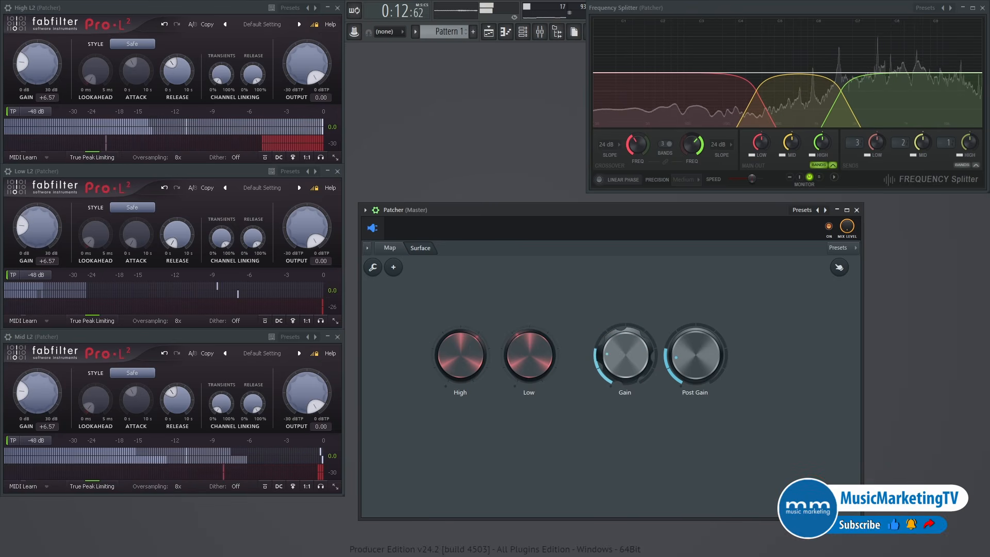
- Stop playback and move the Frequency Splitter node higher in the patch map, closer to the Surface node
left_click(390, 248)
left_click(422, 243)
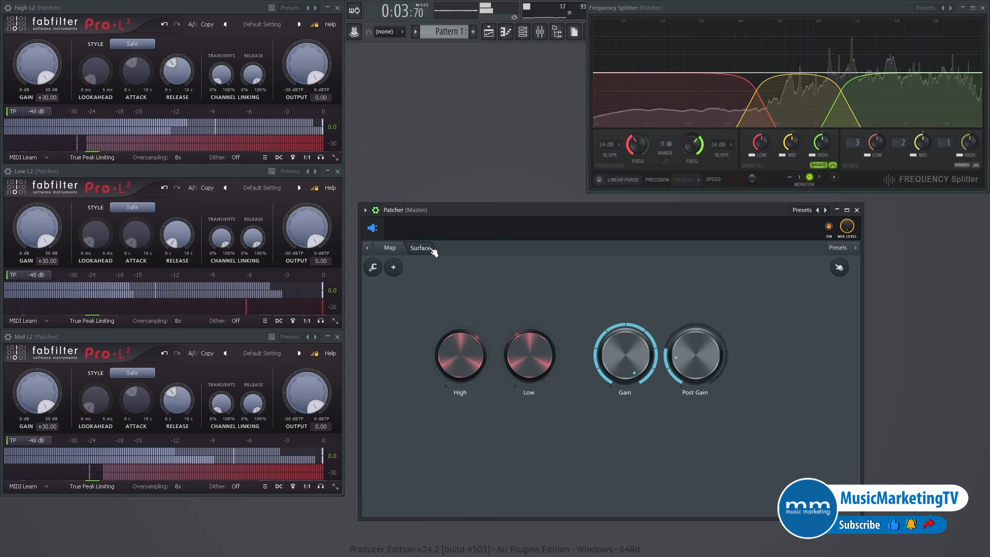
key("space")
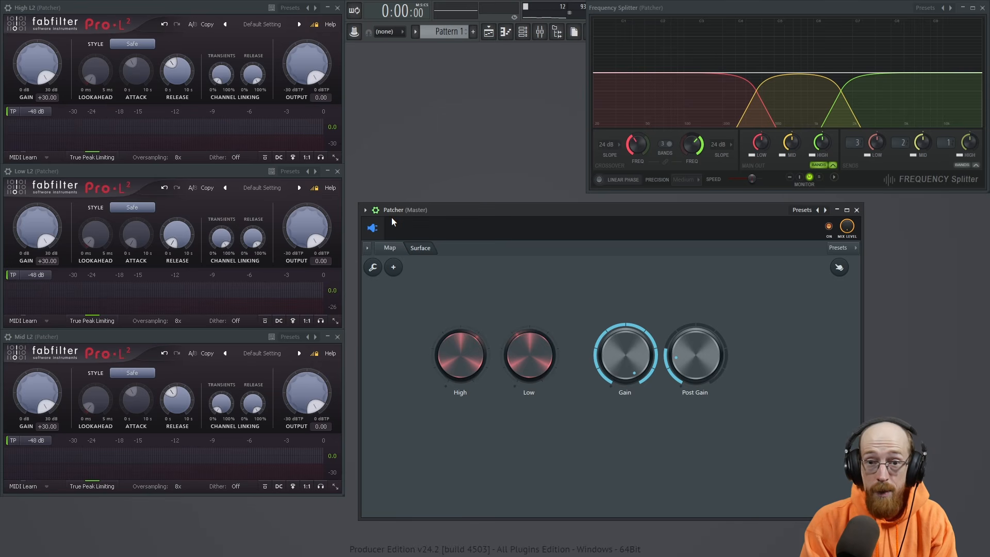
left_click(390, 248)
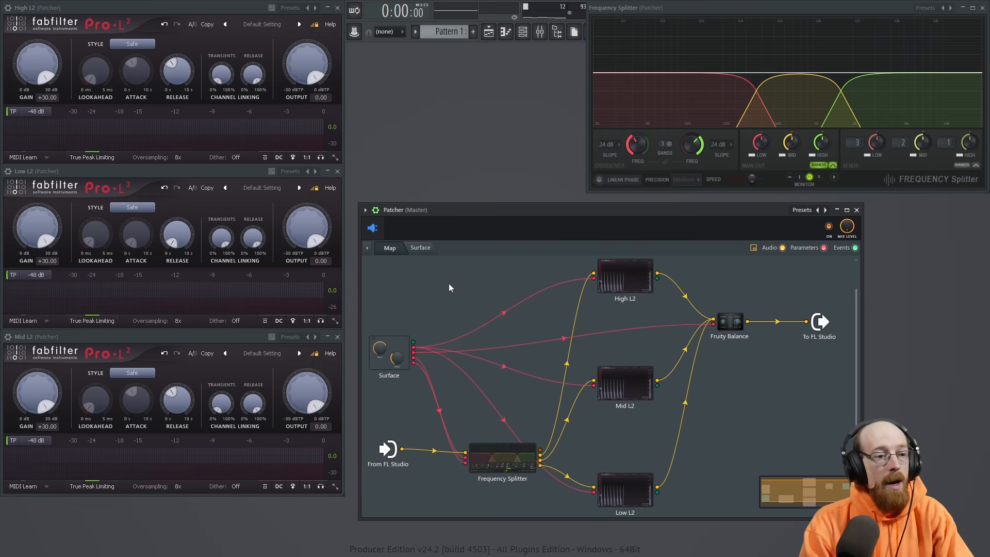
left_click_drag(513, 467, 502, 422)
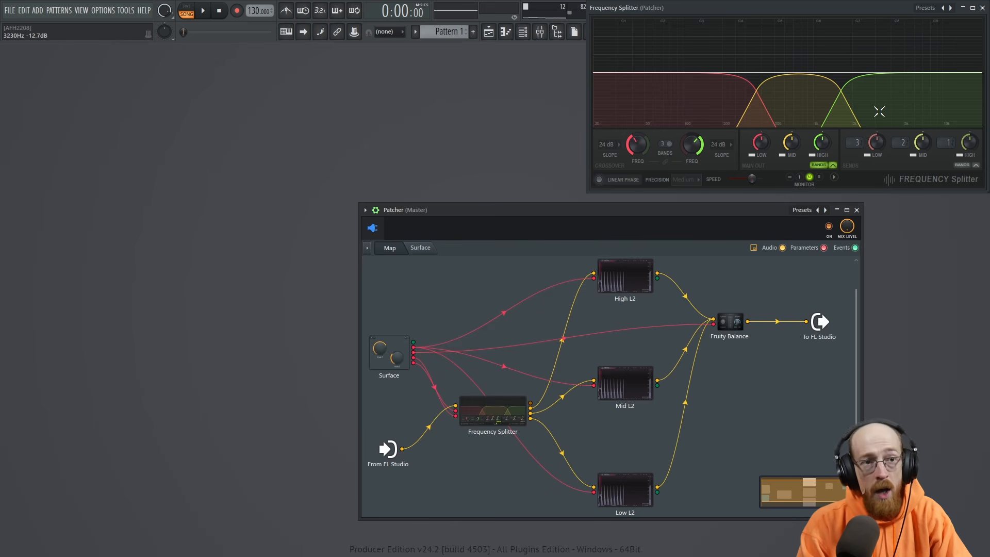
- Widen the mid band from the control surface by raising the High crossover and lowering the Low crossover to about 244 Hz
left_click(429, 252)
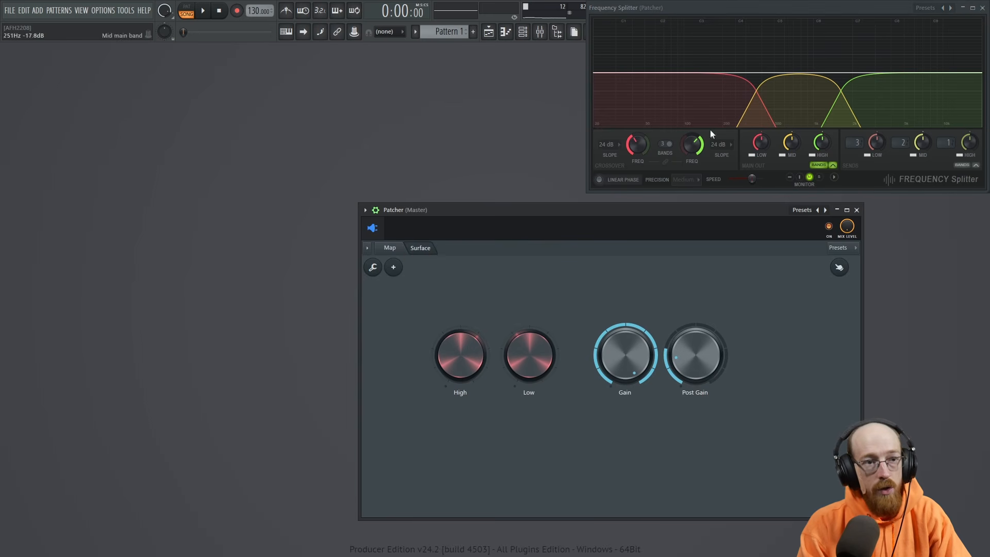
mouse_move(453, 373)
left_mouse_down()
mouse_move(452, 350)
mouse_move(452, 373)
left_mouse_up()
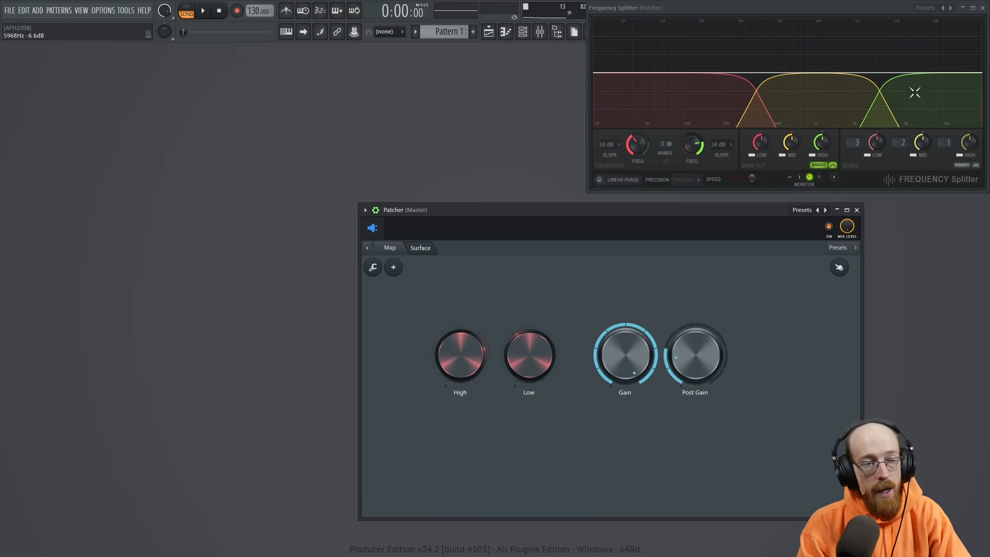
mouse_move(528, 356)
left_mouse_down()
mouse_move(529, 374)
mouse_move(528, 358)
left_mouse_up()
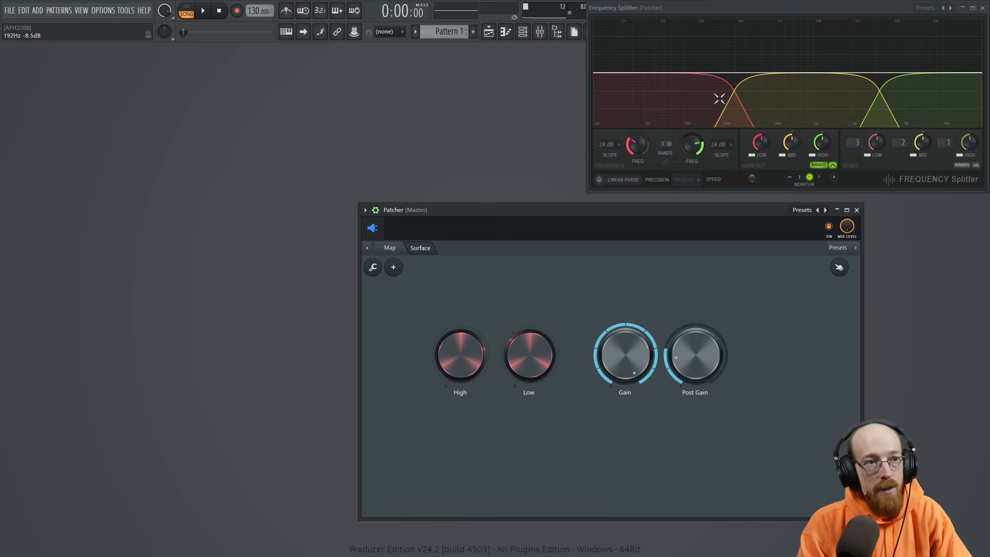
- Move the Surface node slightly up and toward the limiters in the patch map, and bring its control knobs back into view
left_click(396, 252)
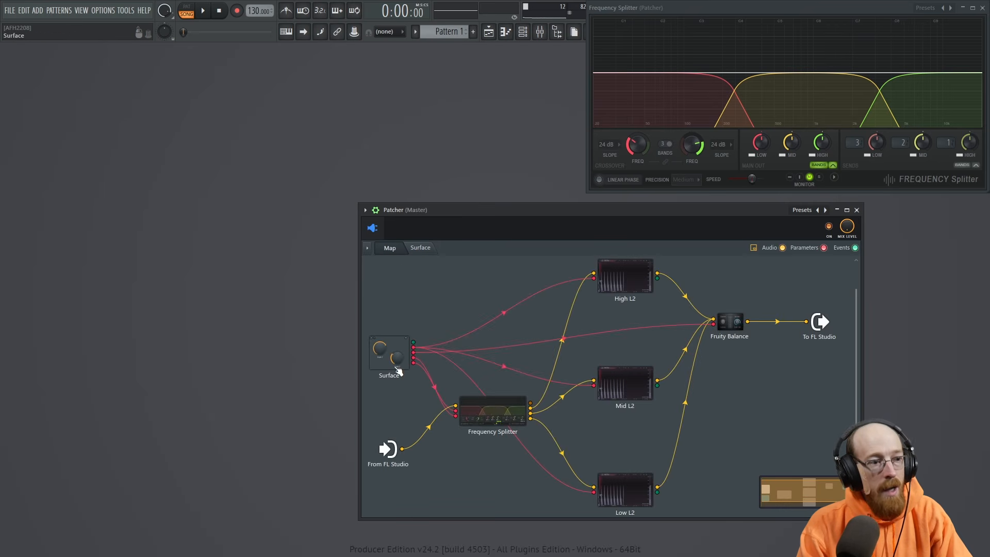
left_click_drag(391, 354, 414, 346)
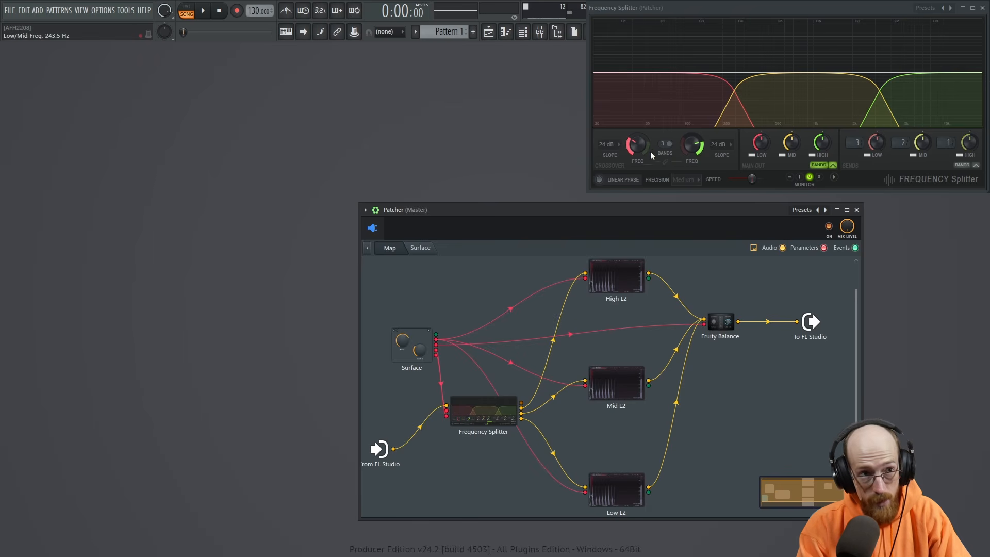
left_click(428, 249)
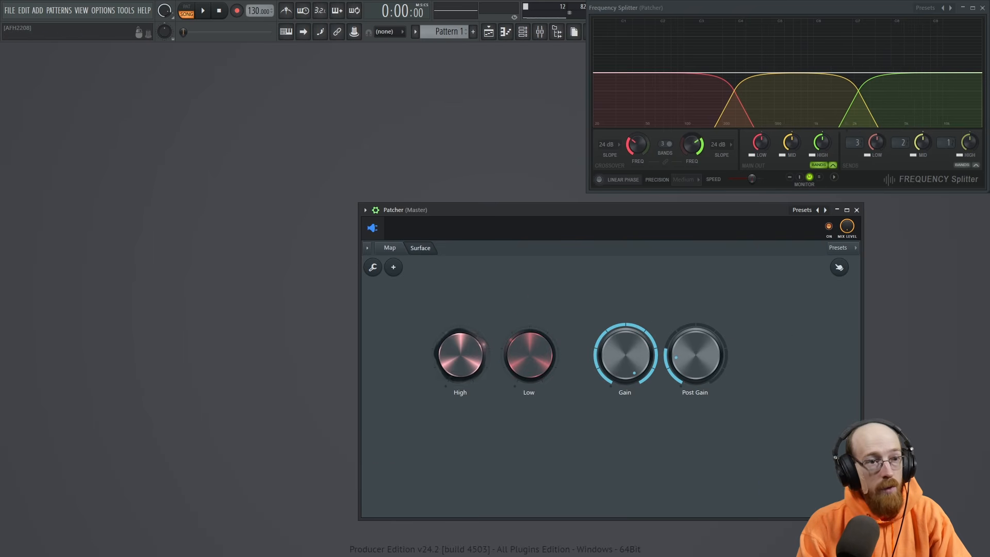
- Open the High L2 limiter from the patch map and park its window in the upper corner of the empty workspace
left_click(398, 253)
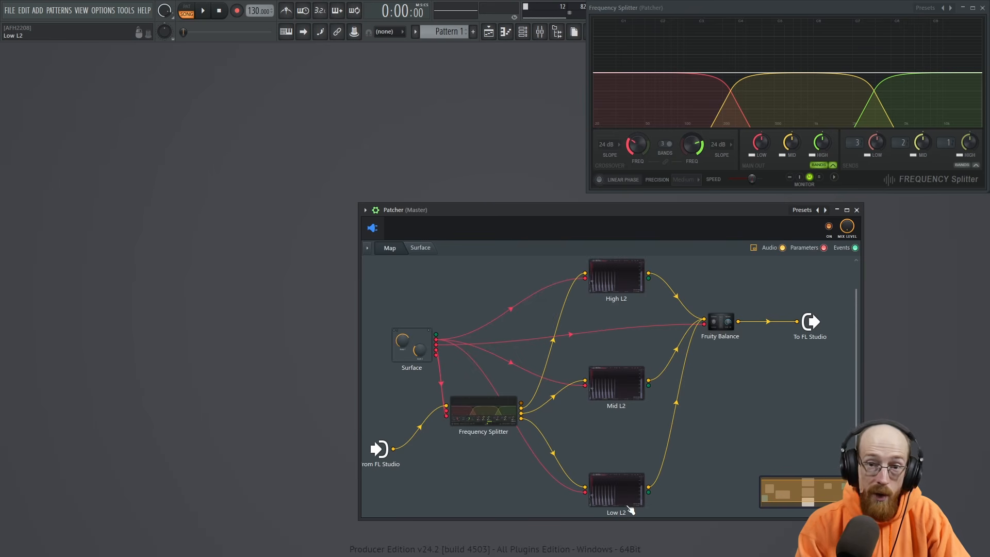
left_click(622, 280)
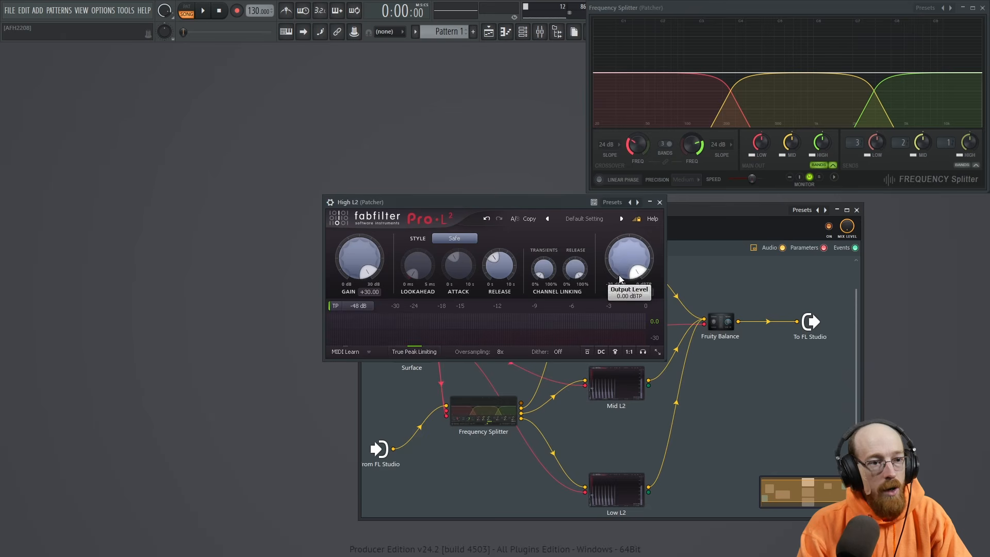
left_click_drag(552, 199, 231, 6)
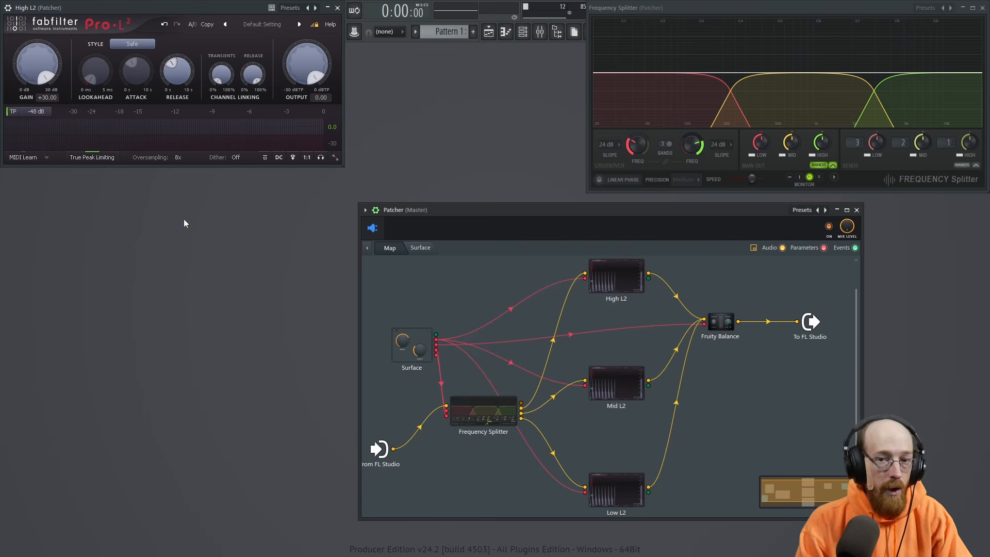
- View the High L2 limiter's interface size options and leave Compact selected
left_click(336, 160)
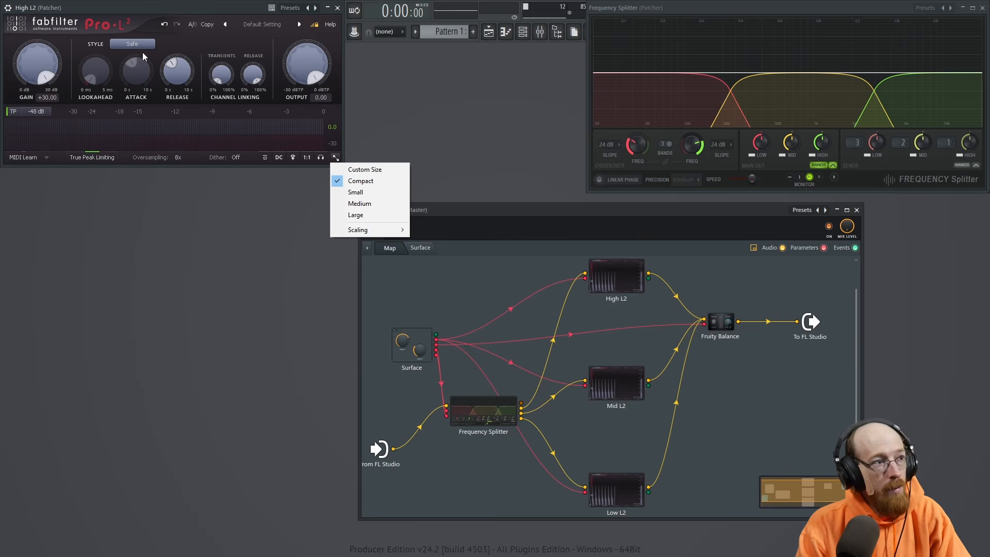
left_click(280, 128)
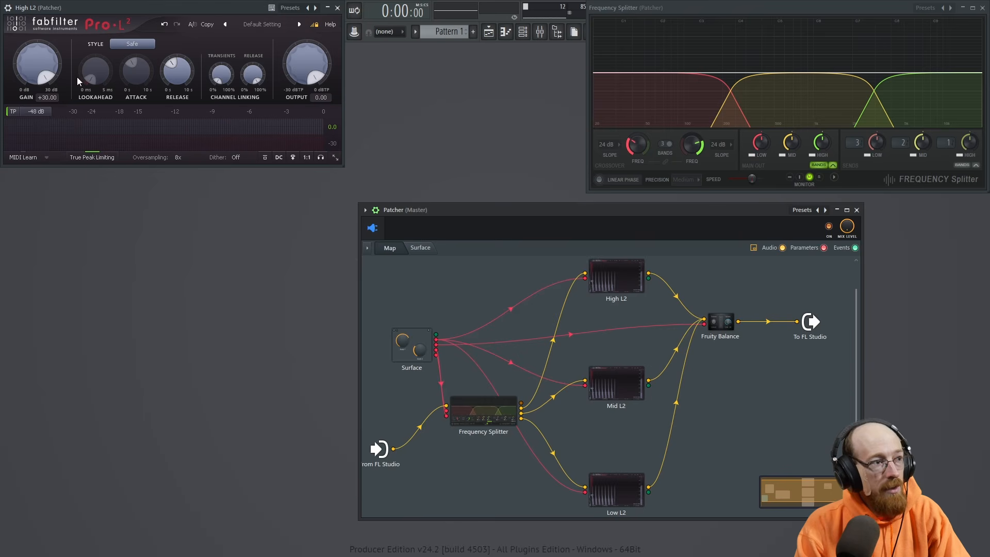
mouse_move(186, 75)
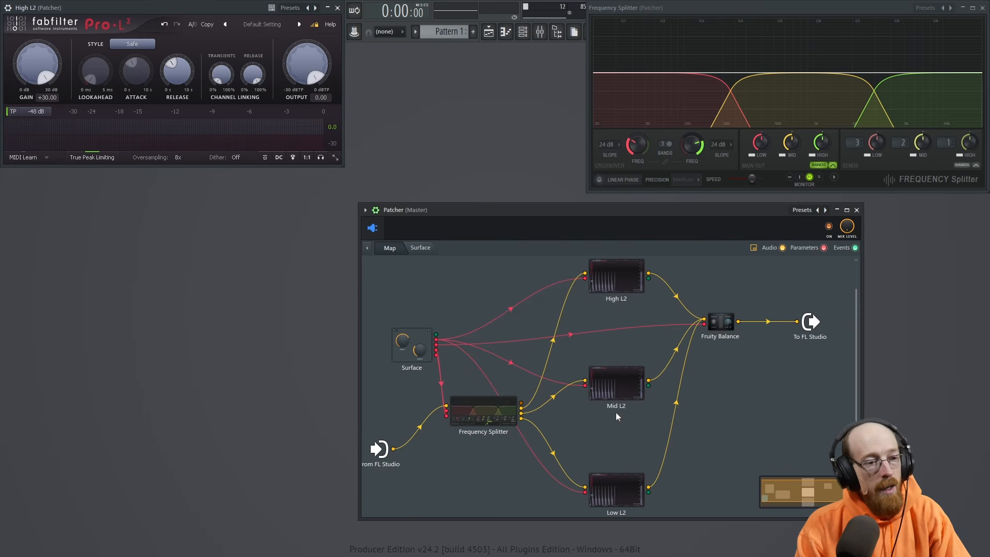
- Open the Low L2 and Mid L2 limiters and stack their windows beneath High L2, with Mid L2 between the other two
left_click(630, 493)
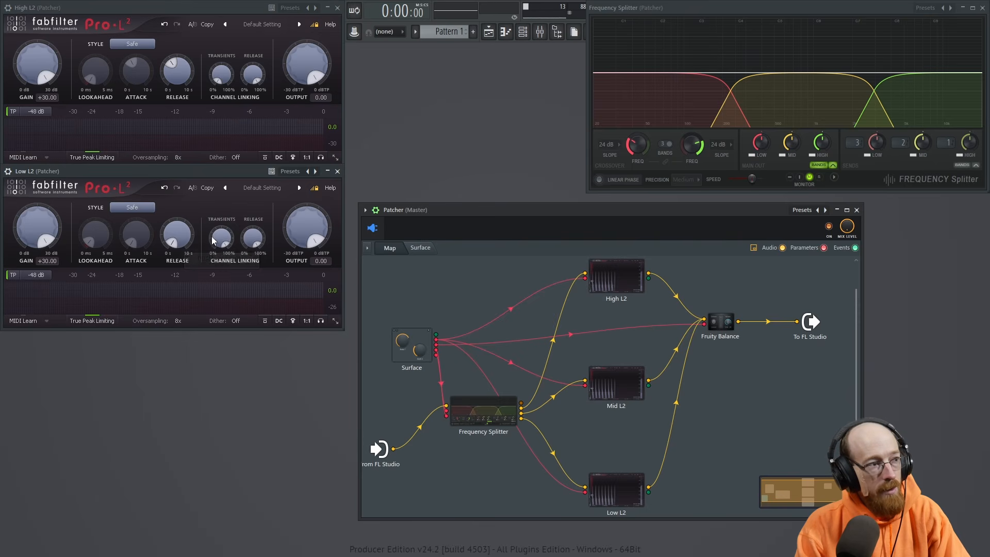
left_click_drag(210, 171, 212, 383)
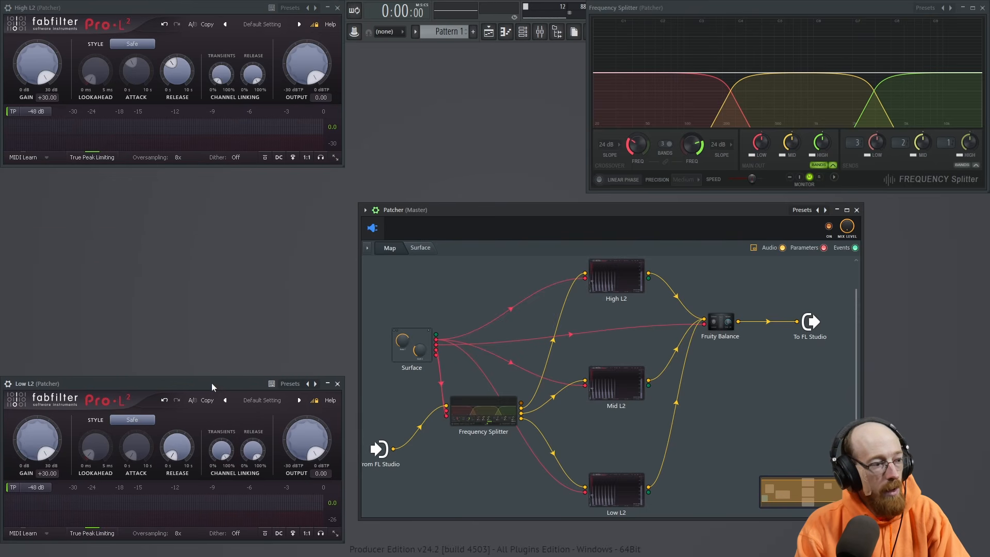
left_click(611, 384)
left_click_drag(145, 336, 193, 163)
left_click_drag(199, 386, 199, 326)
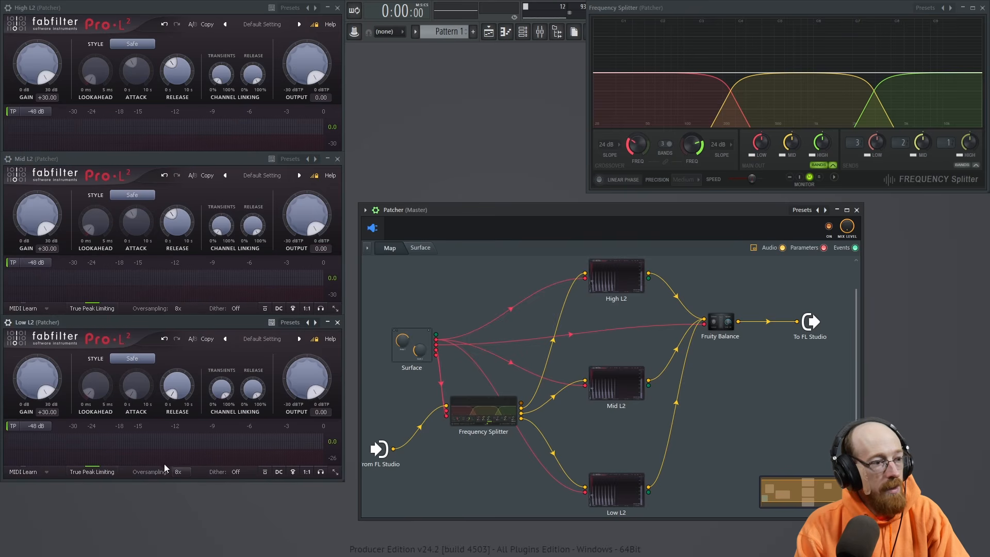
left_click_drag(198, 322, 198, 346)
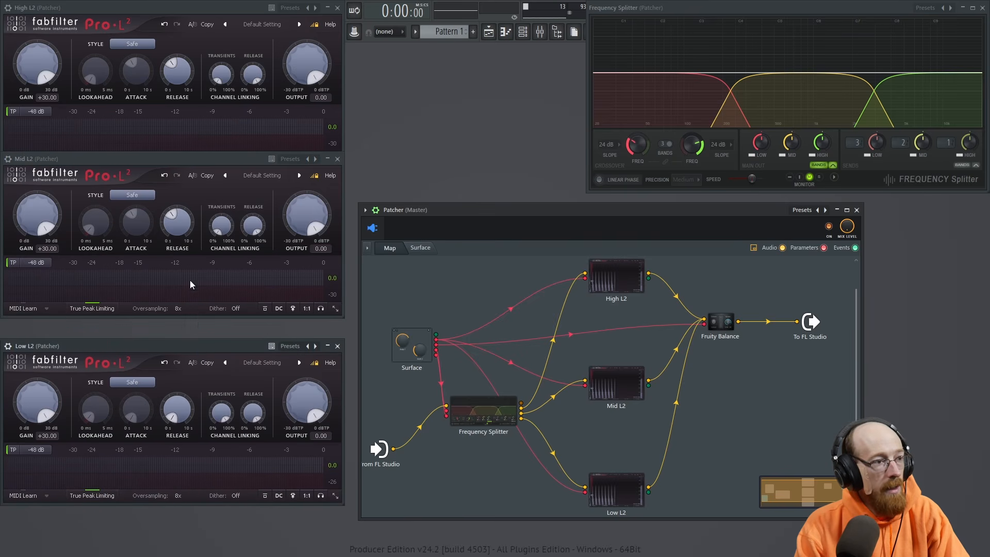
left_click_drag(185, 162, 184, 173)
left_click_drag(202, 346, 203, 336)
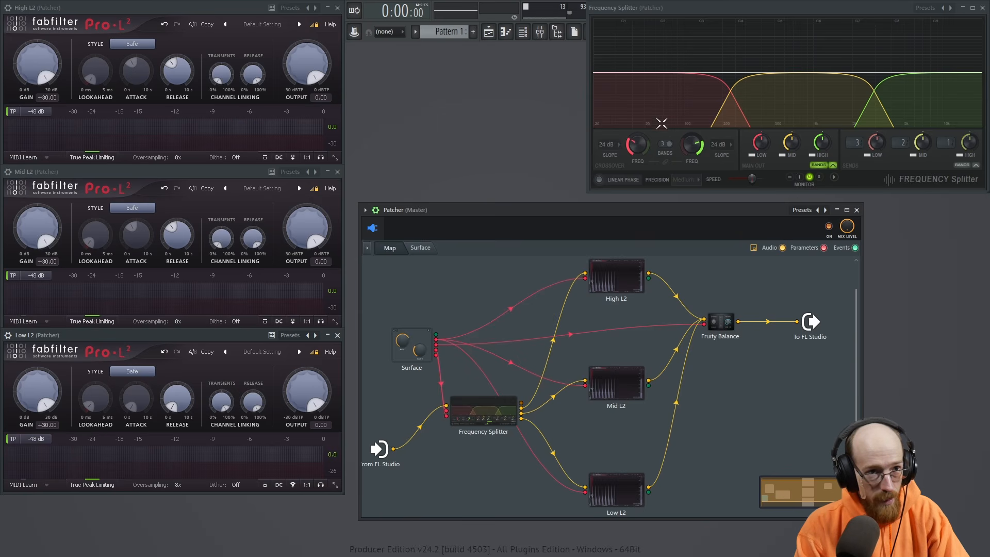
- Open the Fruity Balance plugin from the patch map and move its window clear of the nodes to inspect it
left_click(721, 323)
left_click_drag(512, 240, 502, 162)
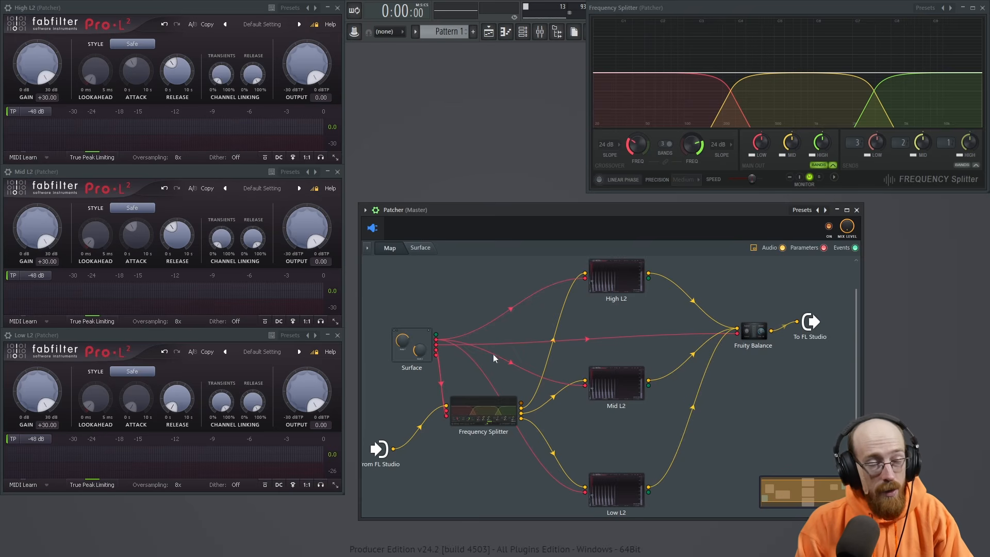
- Lower both crossovers in the Frequency Splitter, and readjust them with the surface's High and Low knobs for a wider mid band
left_click_drag(629, 156, 629, 176)
left_click_drag(693, 145, 637, 141)
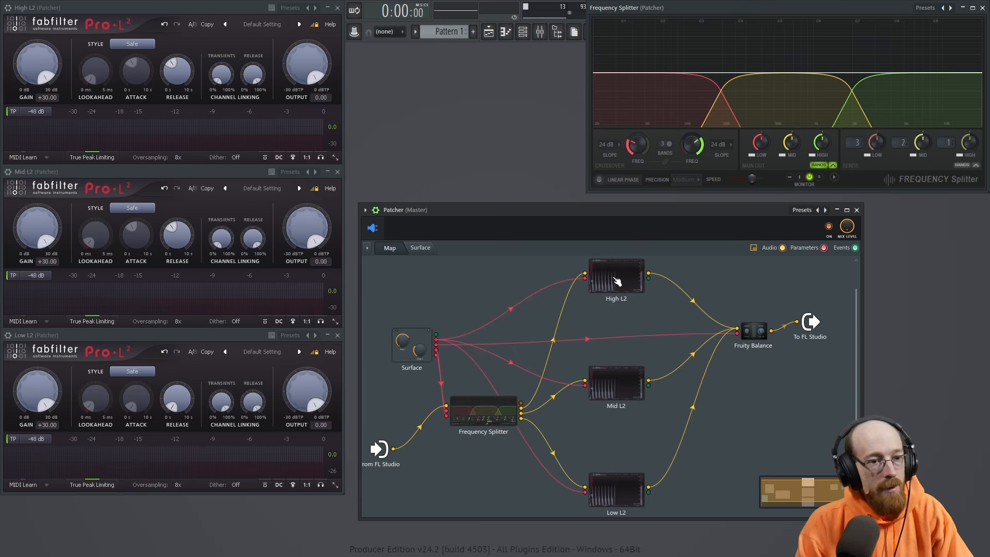
left_click(421, 248)
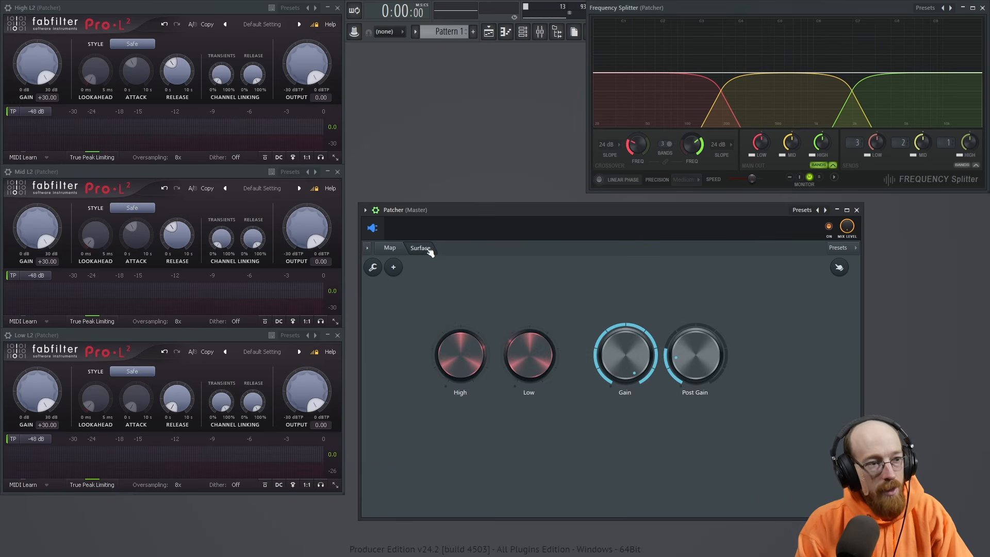
mouse_move(460, 368)
left_mouse_down()
mouse_move(460, 379)
mouse_move(460, 366)
left_mouse_up()
left_click_drag(530, 363, 529, 367)
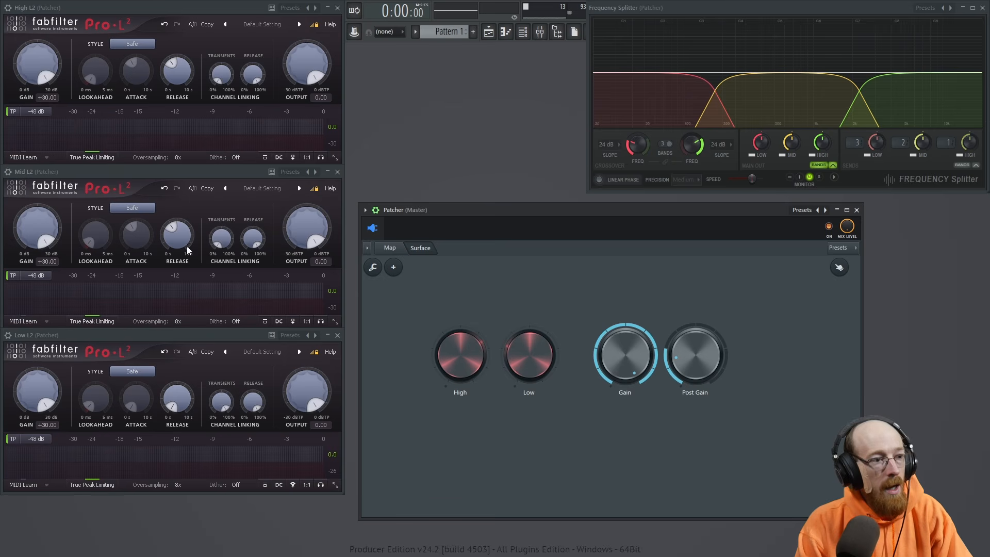
- Set the shared Gain of all three limiters to 0 dB, start playback, and raise the Gain to 30 dB
left_click_drag(626, 366, 626, 438)
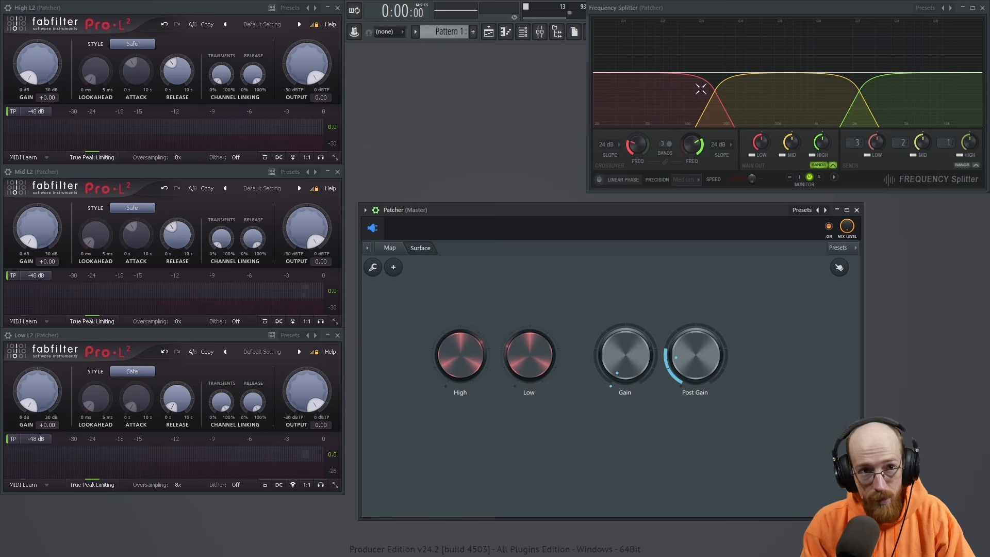
key("space")
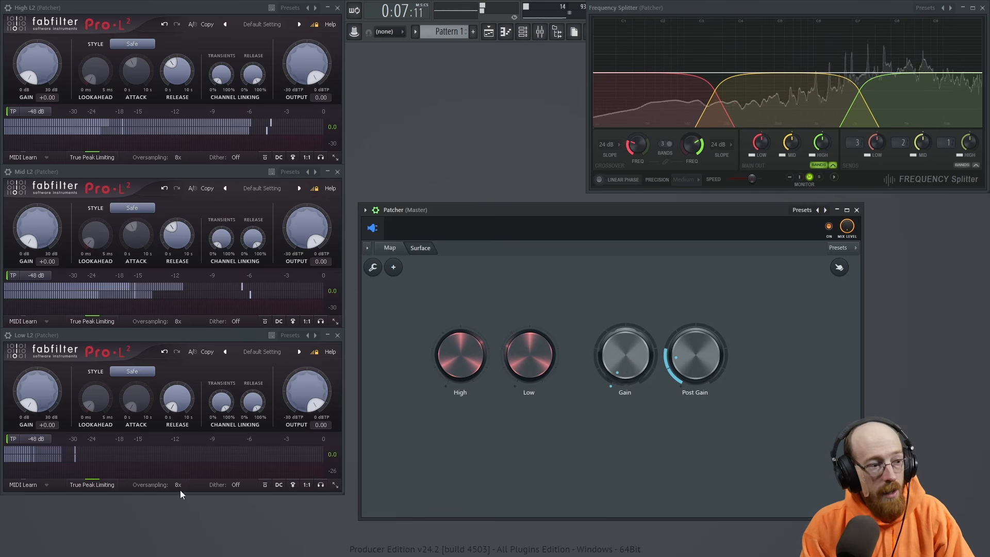
left_click_drag(625, 354, 625, 267)
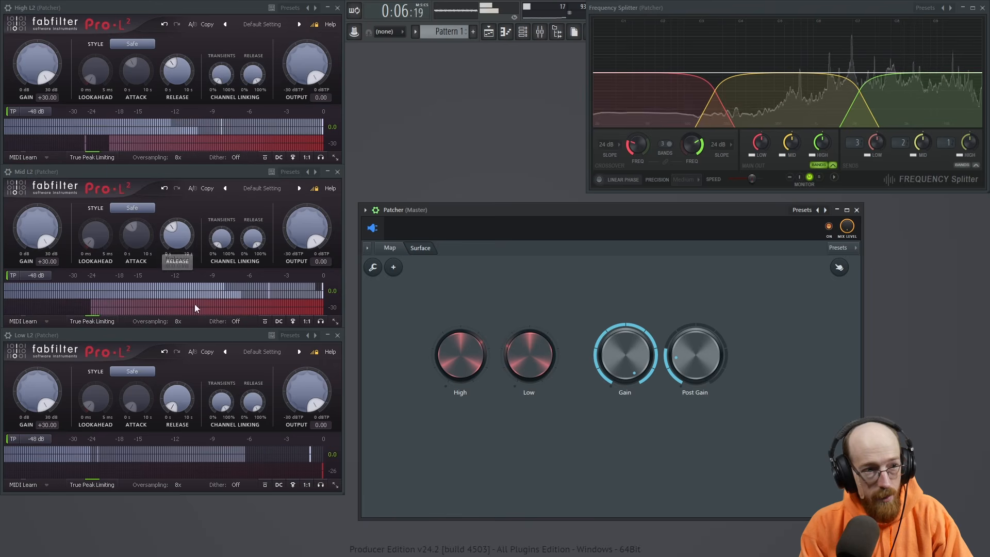
- Raise the Low and High crossovers from the surface during playback to hear wider low and mid bands, and stop playback
mouse_move(529, 356)
left_mouse_down()
mouse_move(529, 329)
mouse_move(529, 344)
left_mouse_up()
left_click_drag(449, 364, 450, 331)
mouse_move(540, 376)
left_mouse_down()
mouse_move(540, 347)
mouse_move(540, 361)
left_mouse_up()
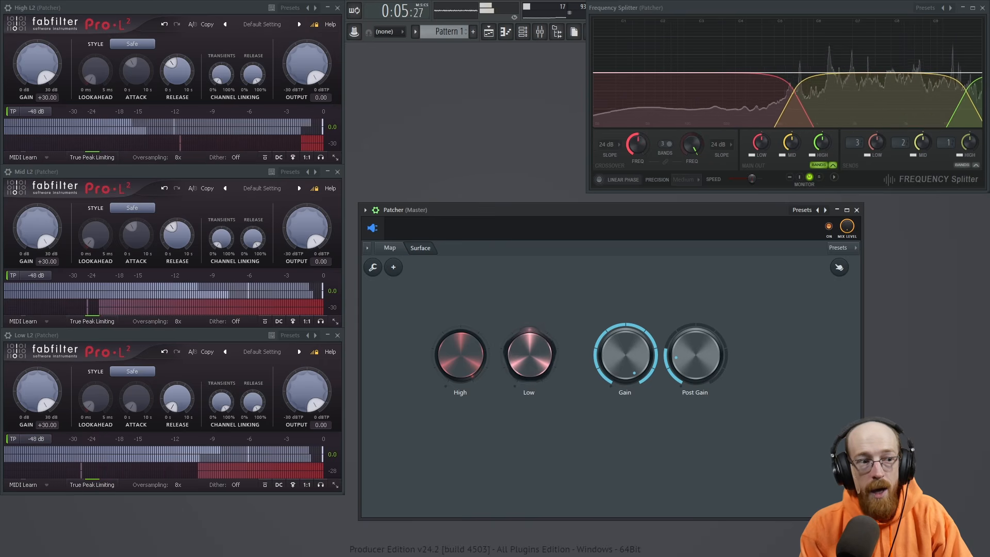
key("space")
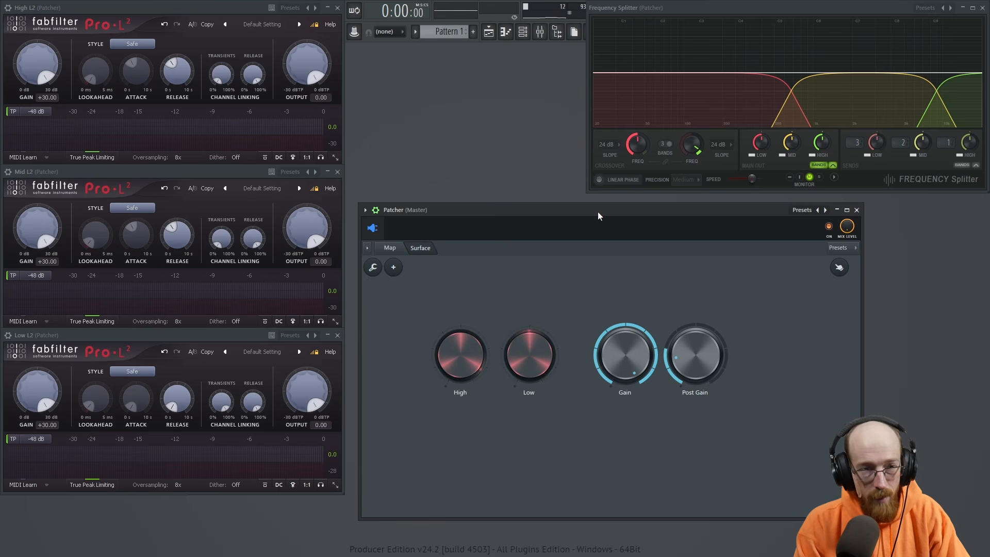
- Restart playback, bring the Low and High crossovers down from the surface while listening, and stop playback
key("space")
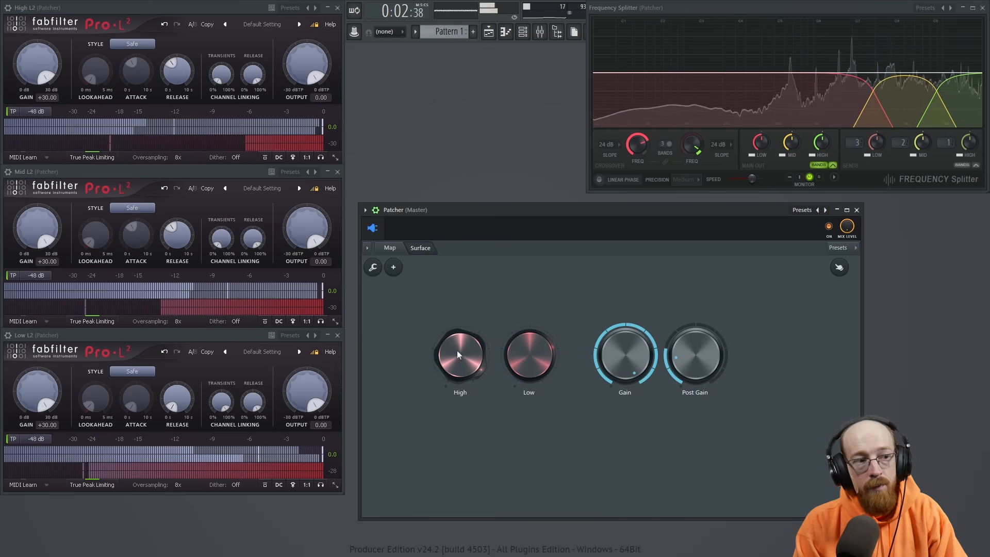
left_click_drag(532, 349, 532, 387)
left_click_drag(531, 351, 531, 378)
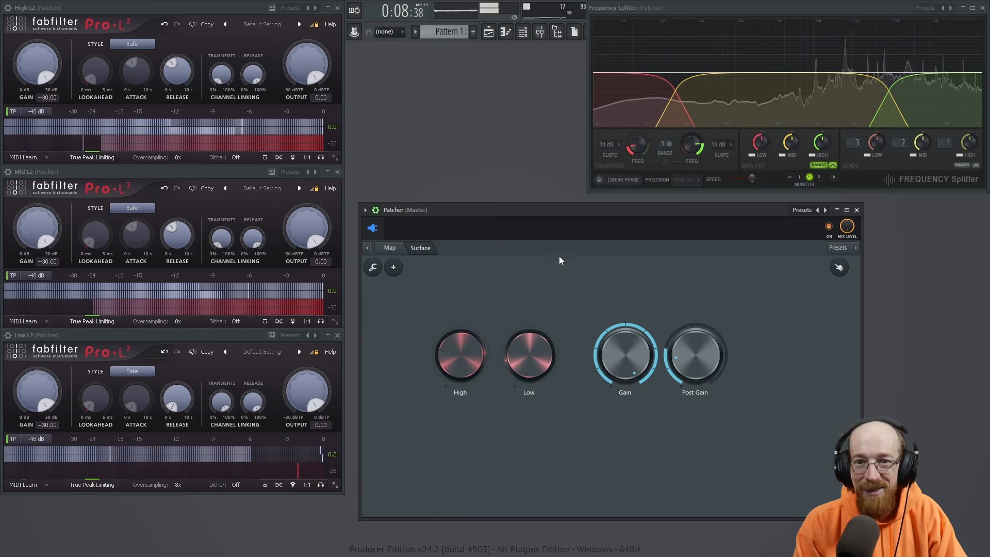
key("space")
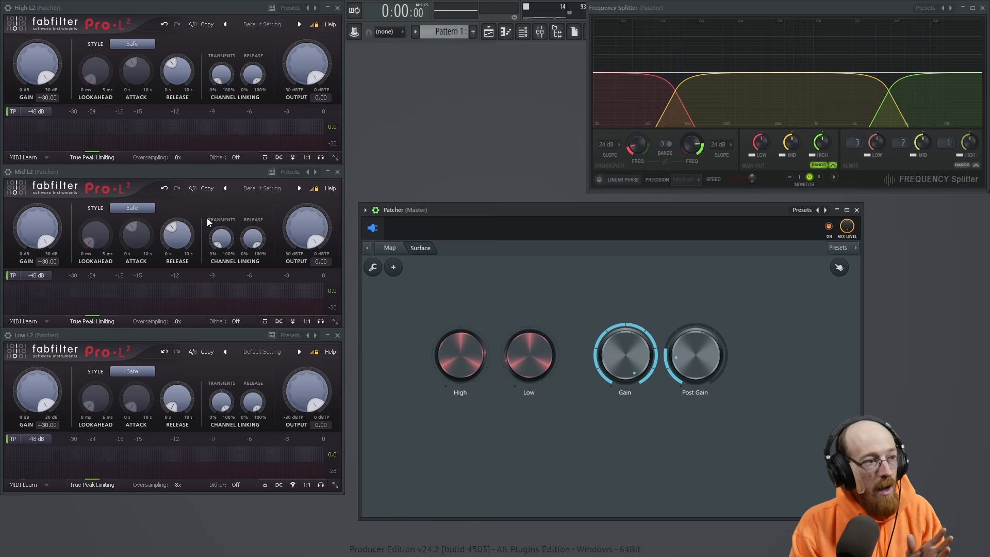
- Set the limiting style of the High, Mid and Low Pro-L 2 limiters to Aggressive
left_click(141, 371)
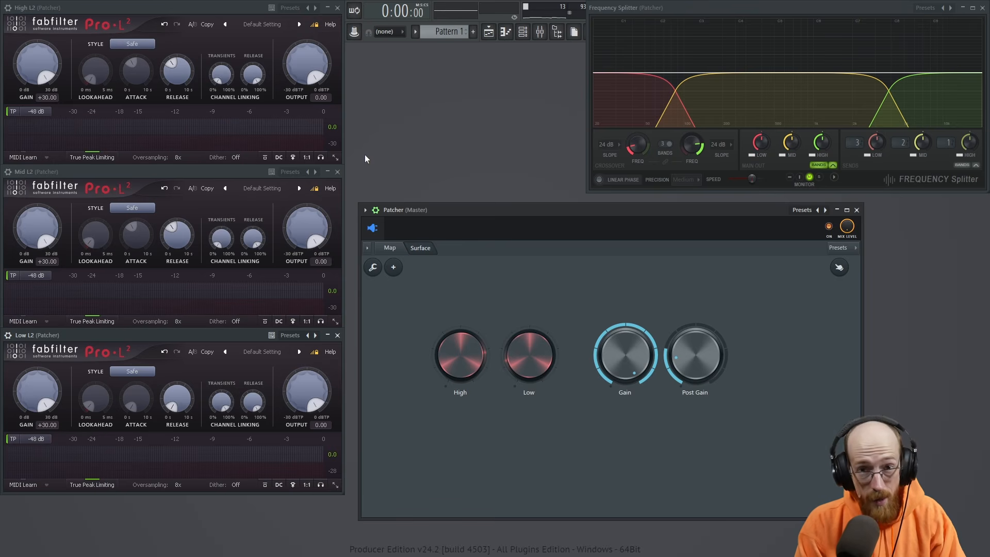
left_click(142, 46)
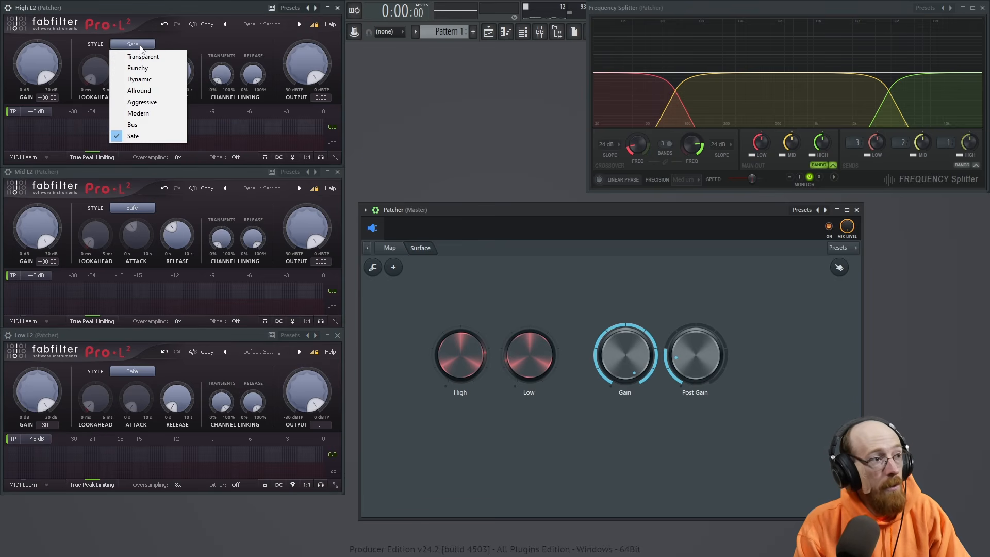
left_click(155, 101)
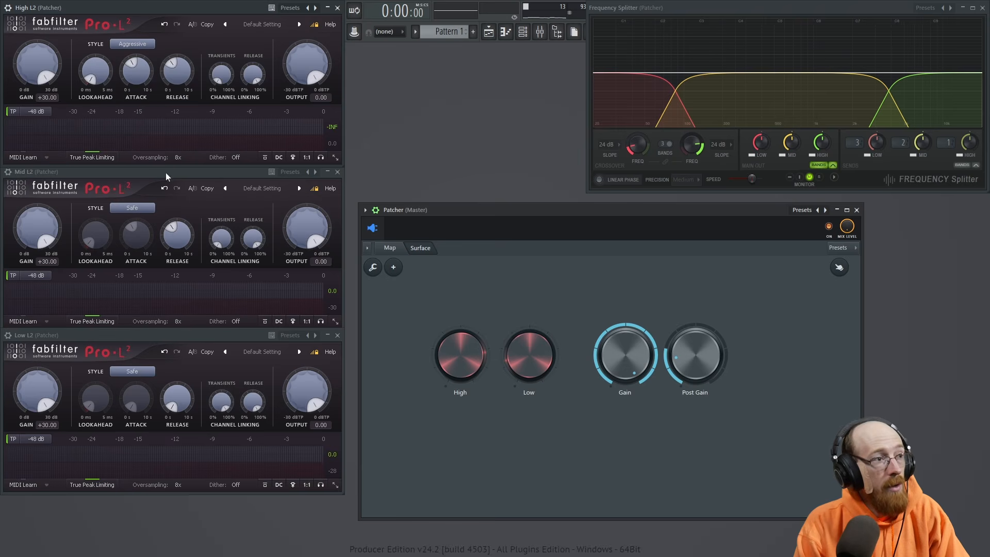
left_click(149, 209)
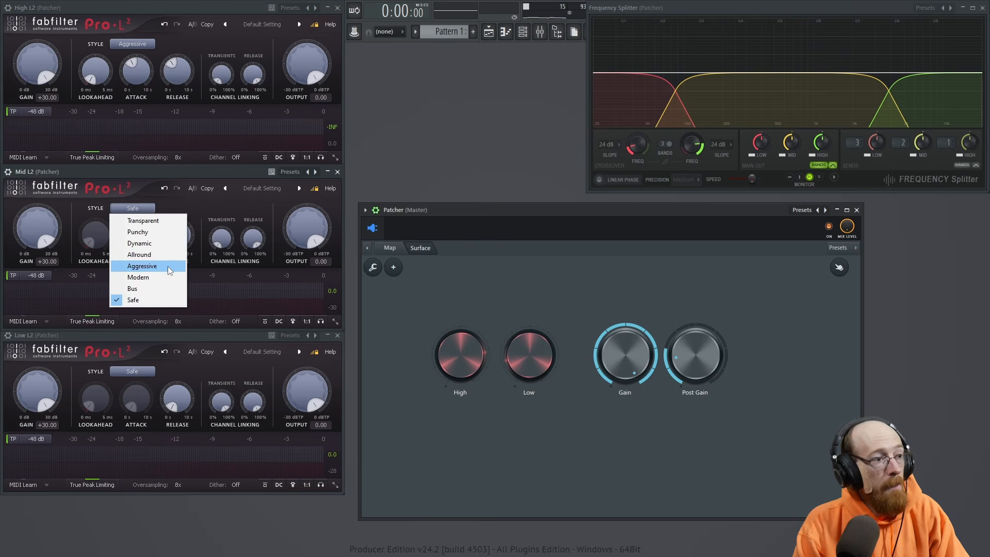
left_click(168, 266)
left_click(149, 371)
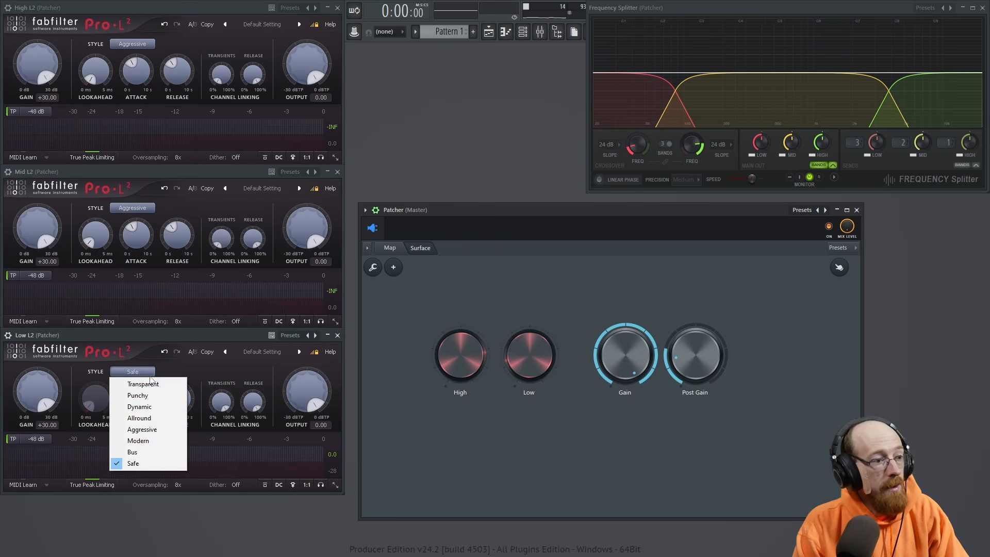
left_click(162, 428)
- Start playback and lower the High crossover from the surface to narrow the mid band and widen the high band
key("space")
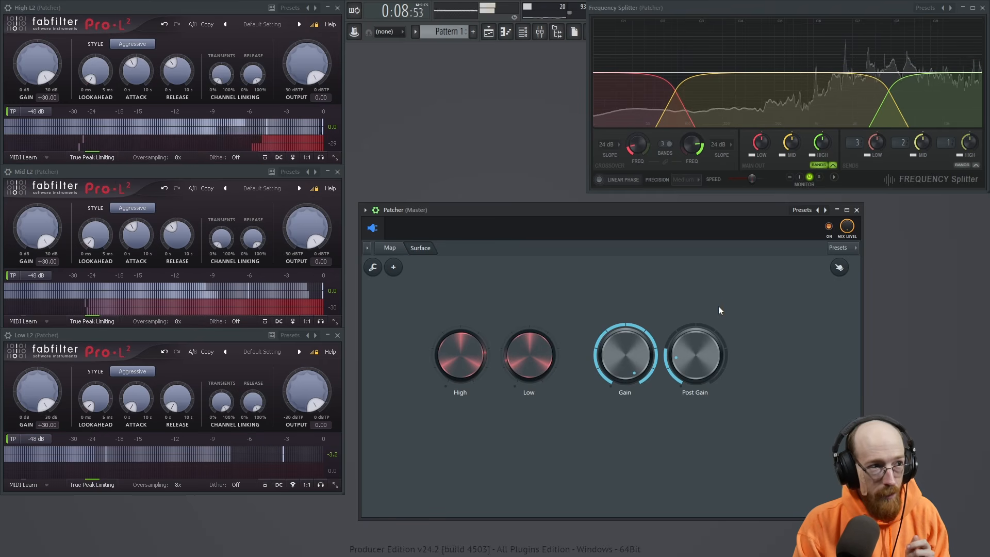
mouse_move(624, 355)
left_mouse_down()
mouse_move(625, 425)
mouse_move(625, 345)
left_mouse_up()
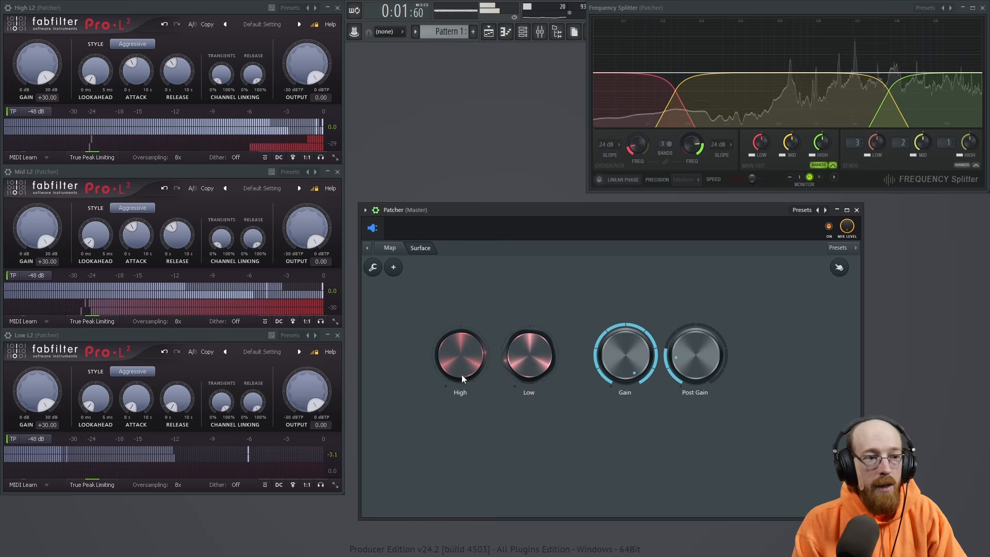
left_click_drag(468, 352, 468, 380)
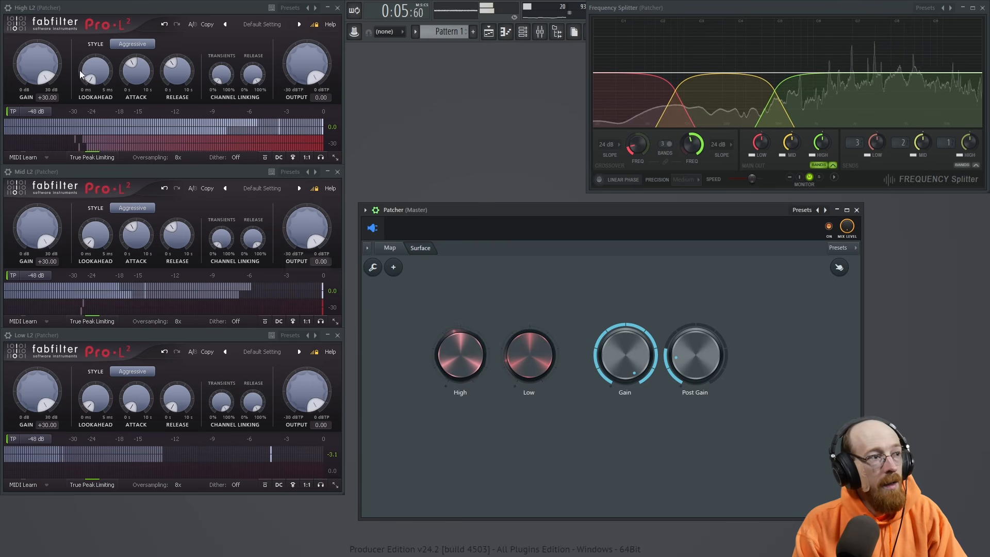
- Audition the High limiter's Allround and Modern styles during playback, leave it on Modern, and stop playback
left_click(148, 44)
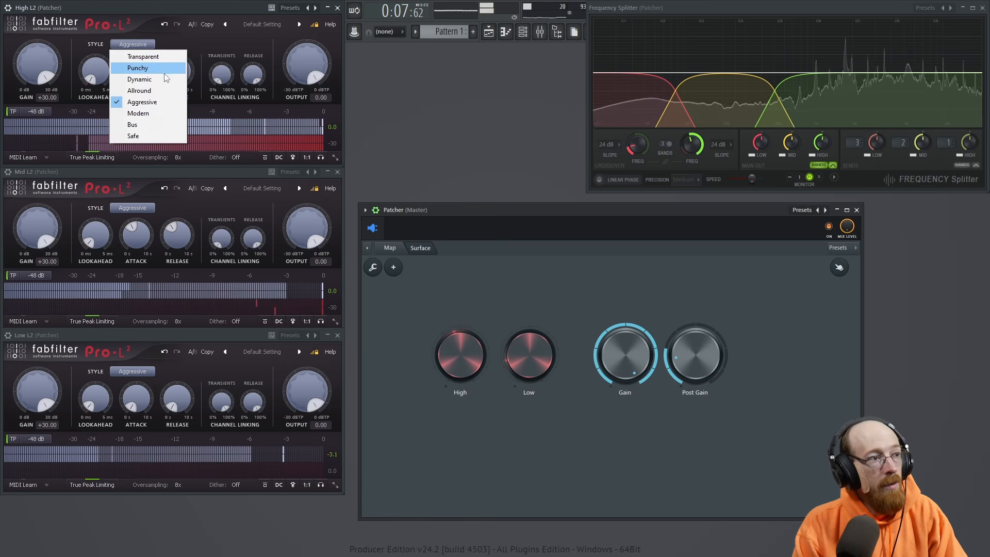
left_click(165, 93)
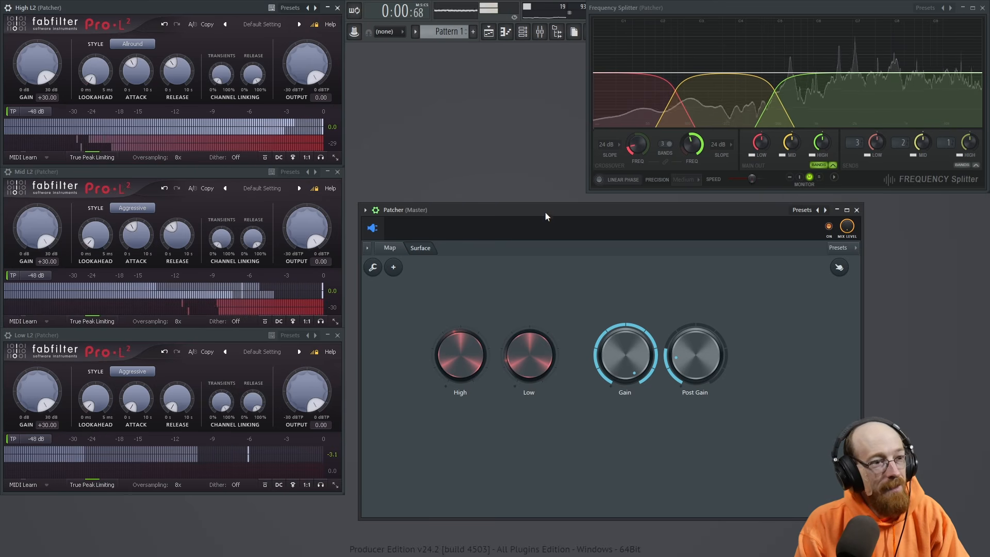
left_click_drag(629, 358, 630, 330)
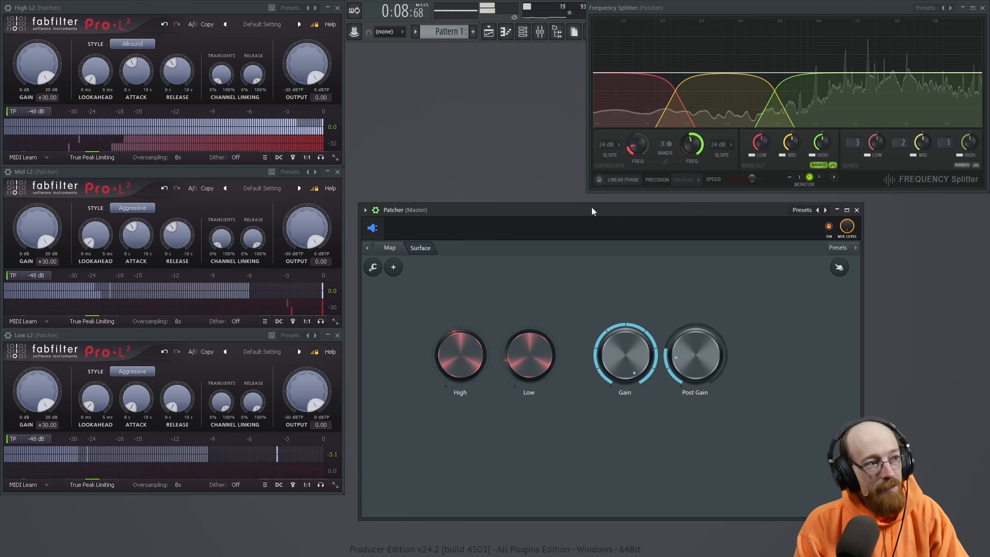
left_click(133, 44)
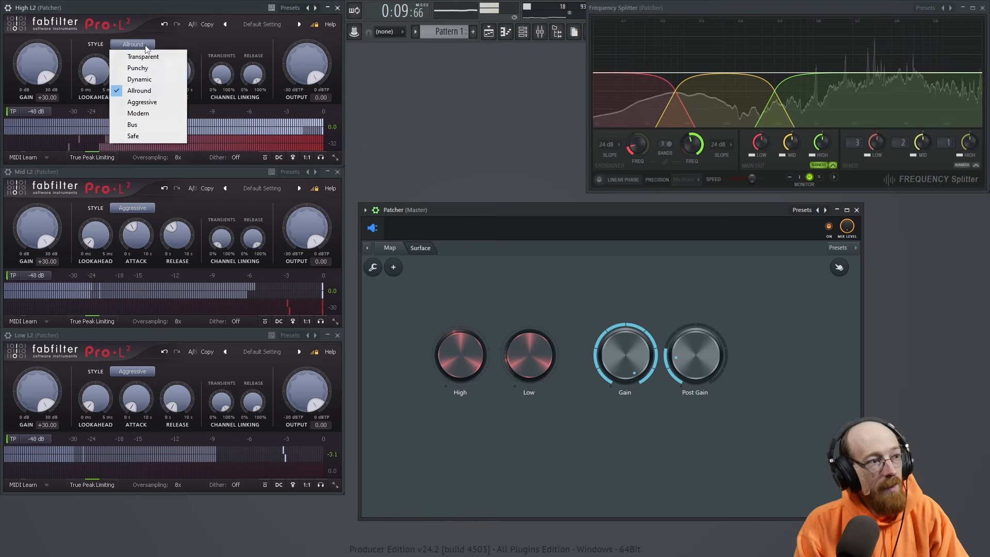
left_click(160, 113)
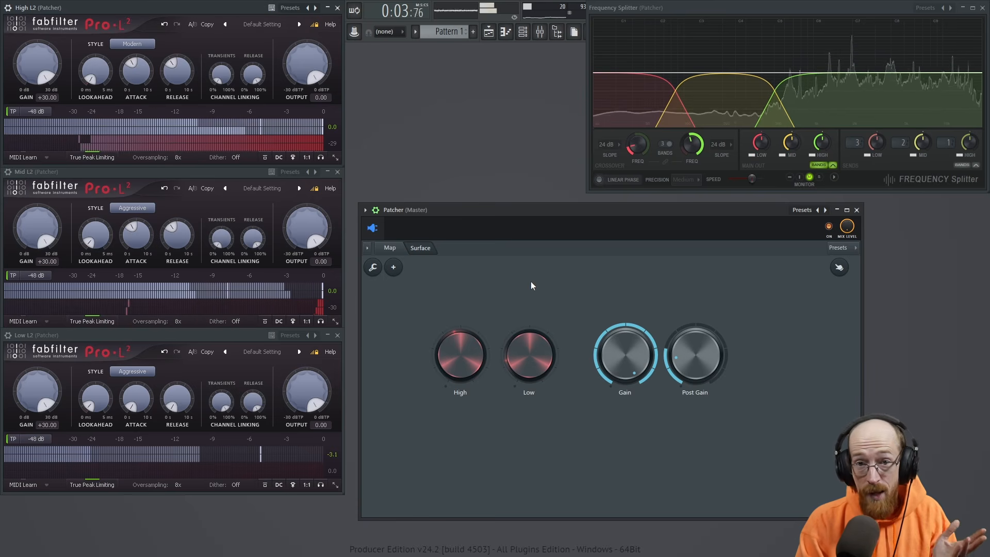
key("space")
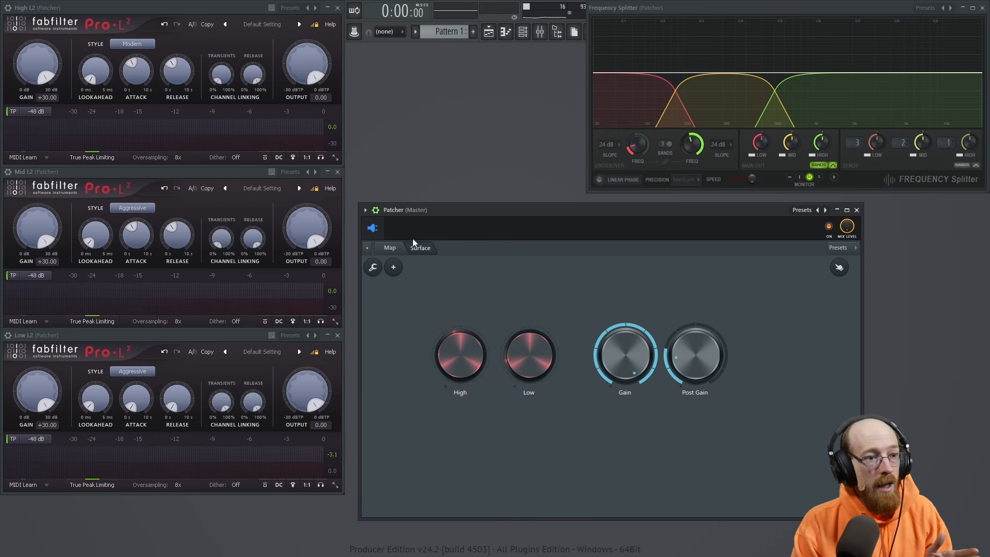
left_click(132, 44)
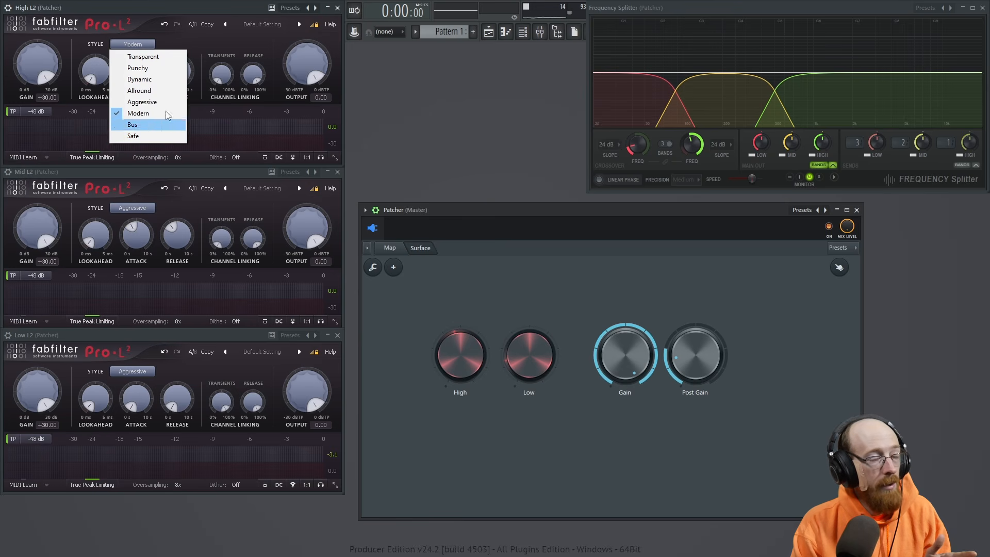
left_click(211, 142)
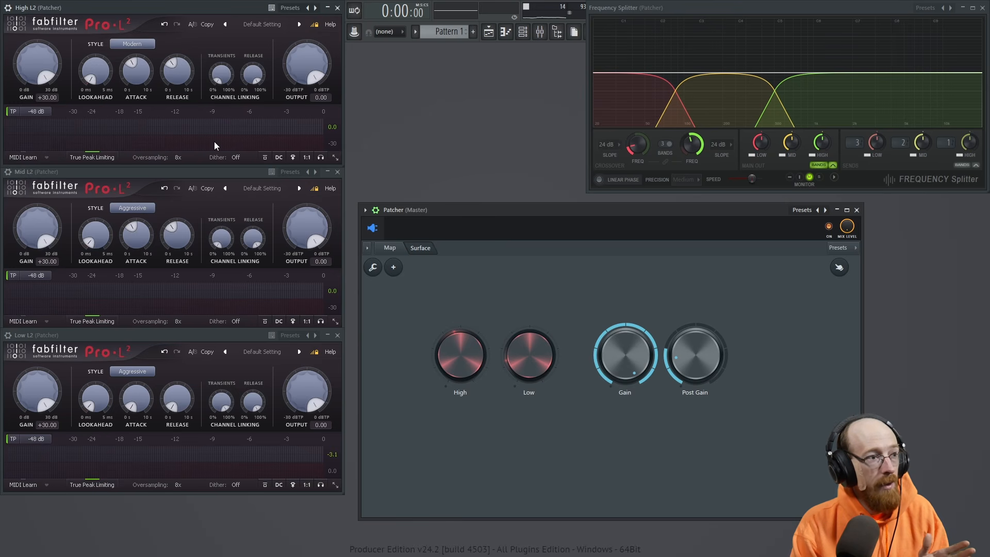
left_click(134, 45)
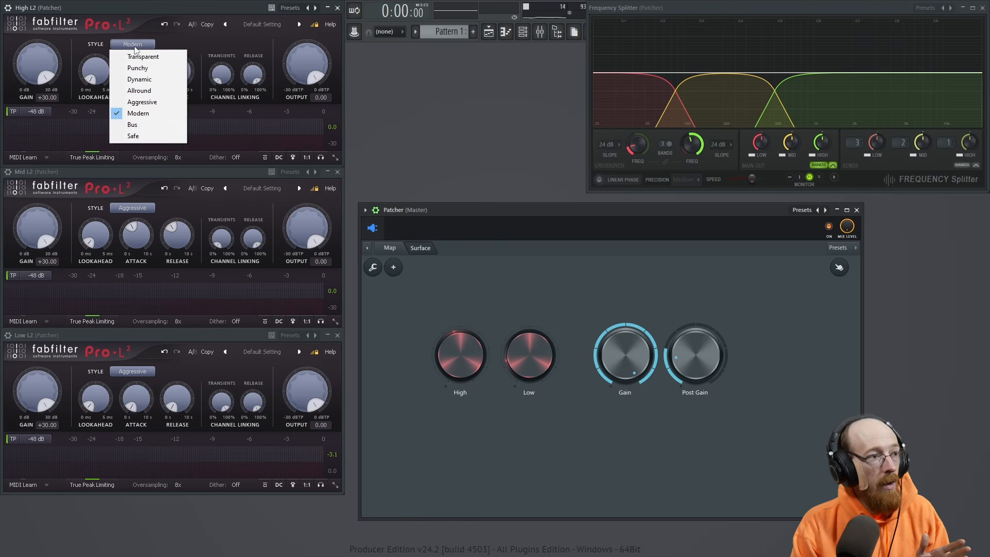
left_click(258, 140)
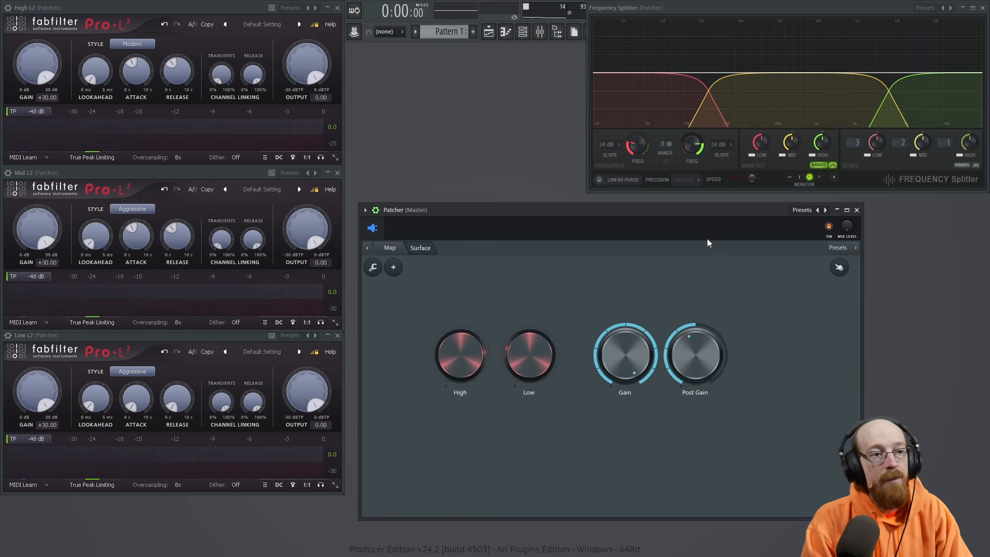
- Play the track, widen the mid band by lowering the Low crossover and raising the High crossover from the surface, and stop playback
key("space")
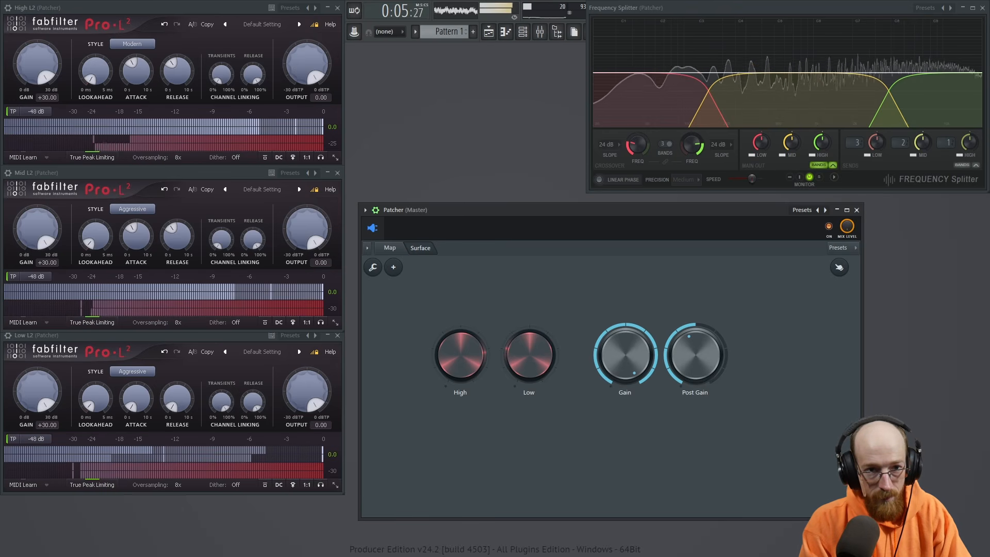
mouse_move(545, 346)
left_mouse_down()
mouse_move(545, 315)
mouse_move(545, 350)
left_mouse_up()
mouse_move(480, 343)
left_mouse_down()
mouse_move(479, 384)
mouse_move(479, 338)
left_mouse_up()
key("space")
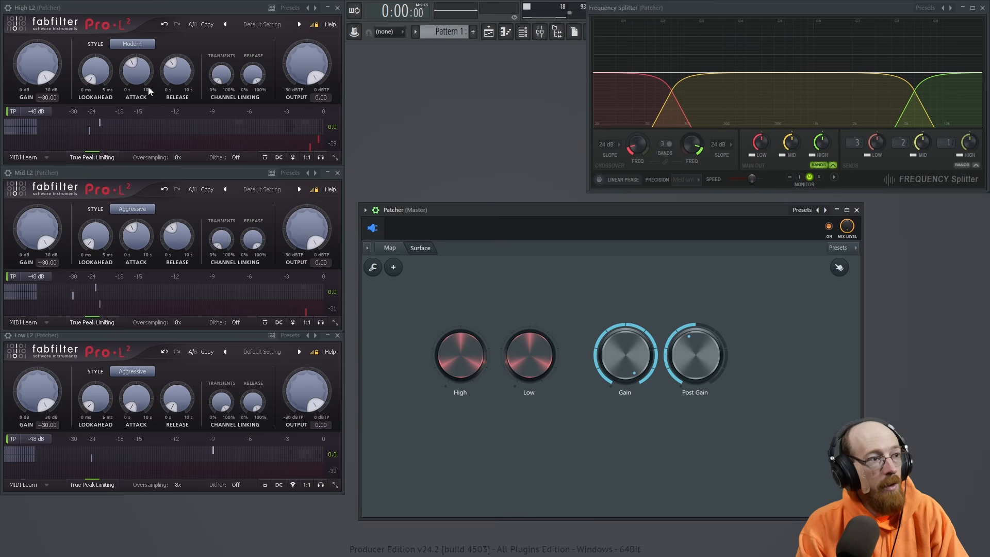
- Set the High limiter's style to Punchy, and the Mid and Low limiters' styles to Transparent
left_click(137, 45)
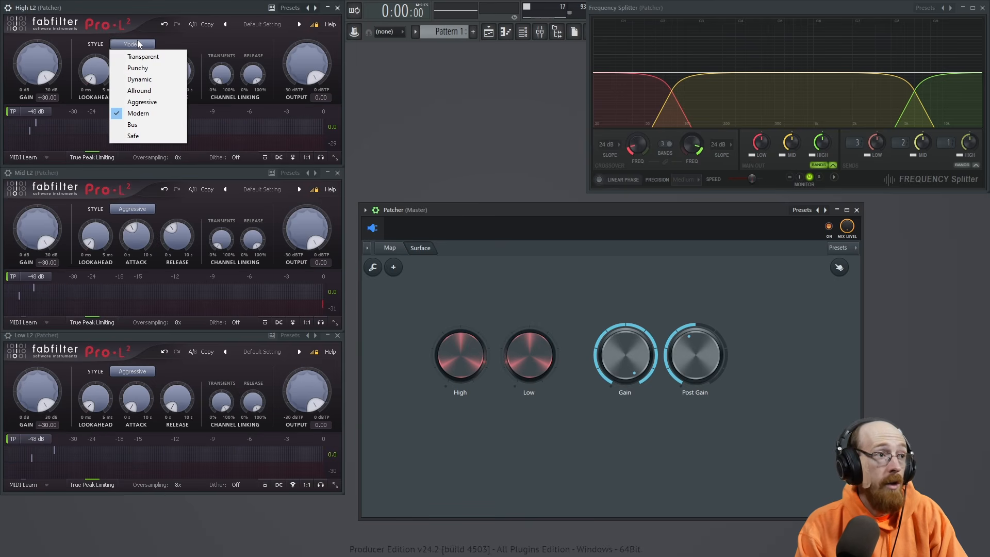
left_click(139, 68)
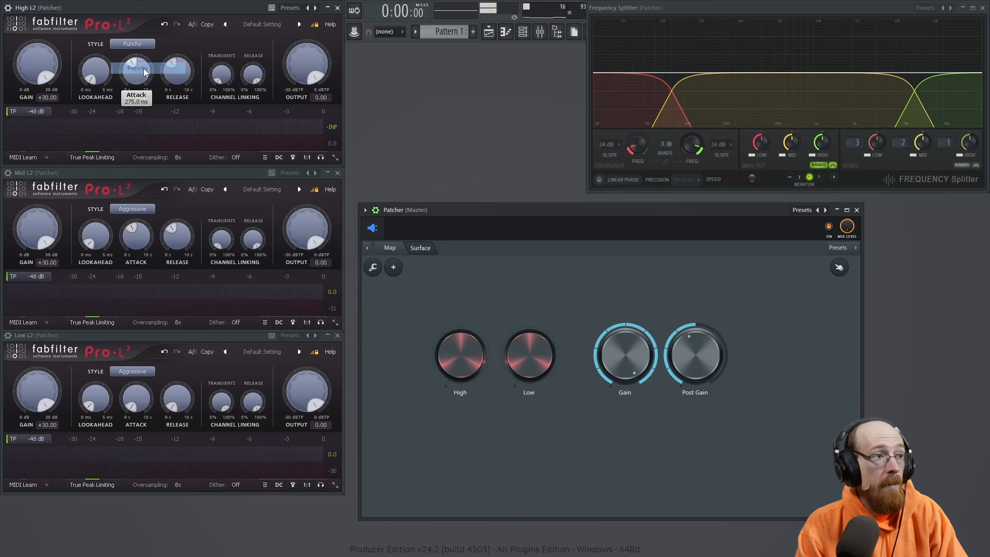
left_click(131, 209)
left_click(155, 222)
left_click(136, 371)
left_click(147, 384)
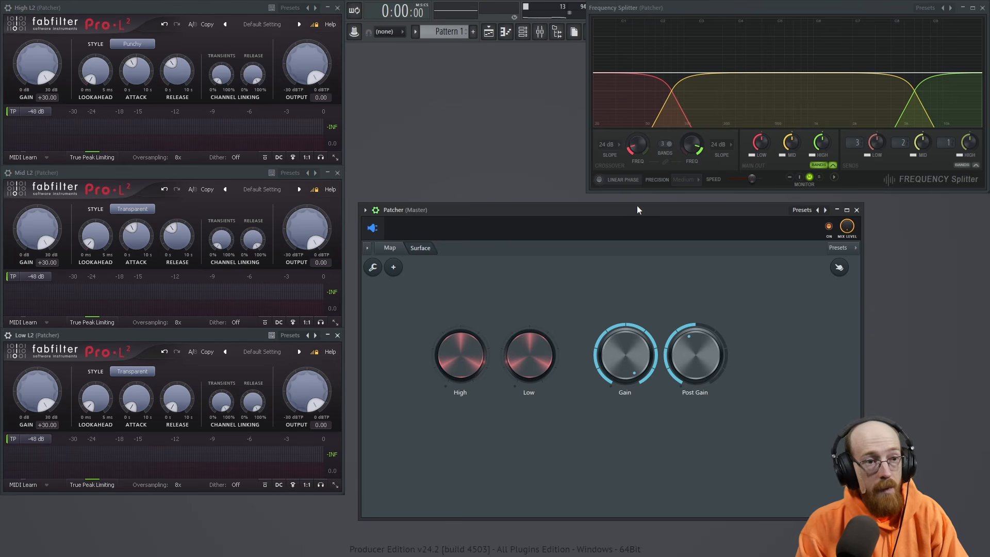
- Restart playback, readjust the Low and High crossovers and slightly lower the Post Gain from the surface while listening, and stop playback
key("space")
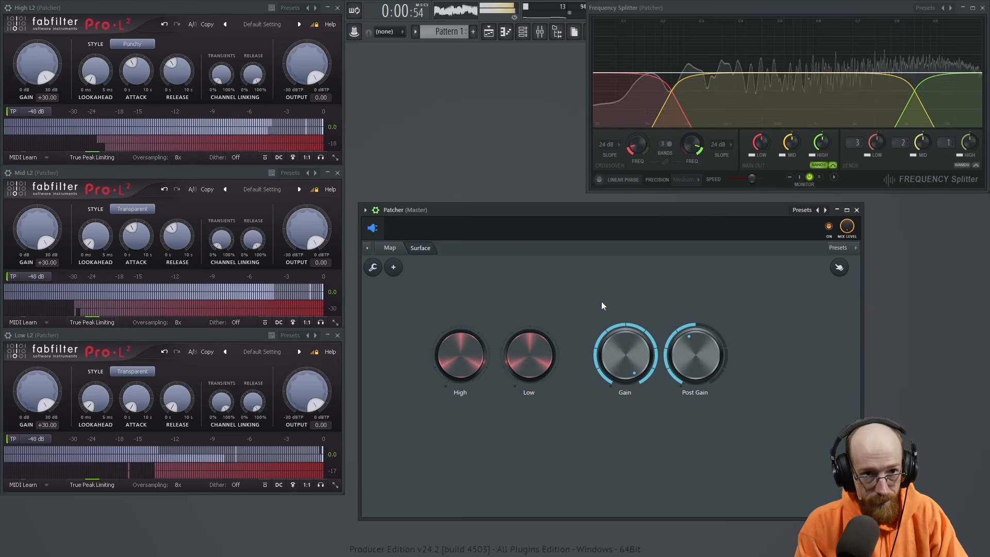
left_click_drag(544, 350, 466, 393)
left_click_drag(710, 364, 710, 379)
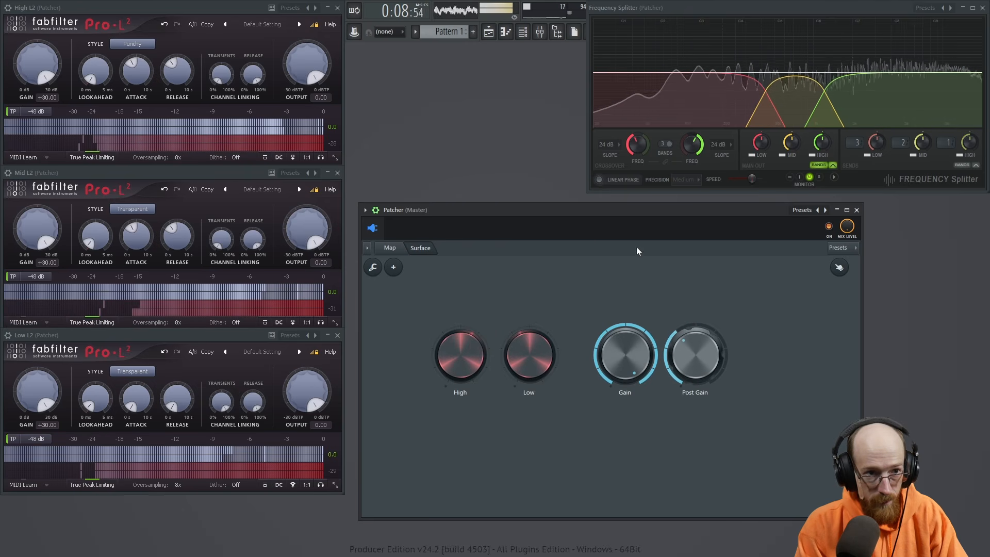
left_click_drag(541, 350, 541, 367)
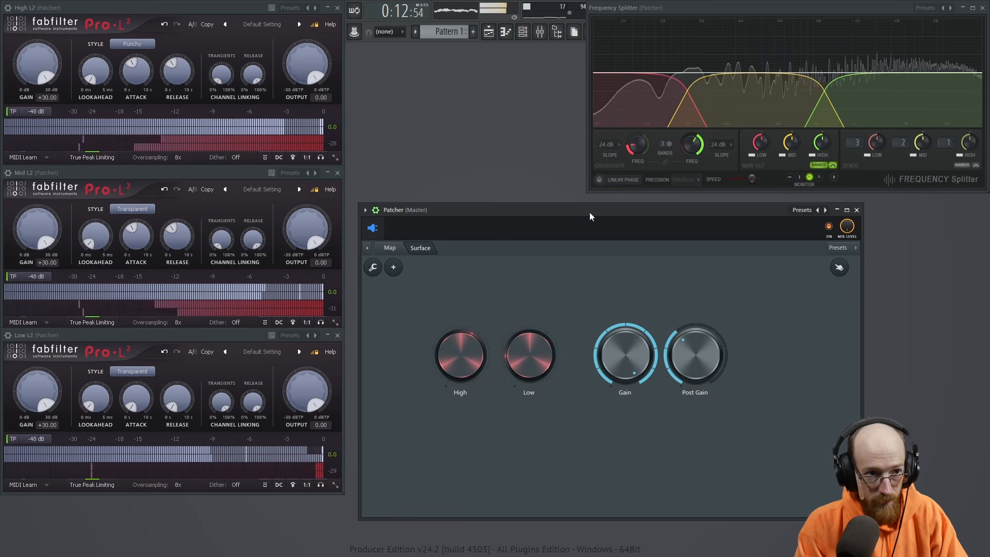
key("space")
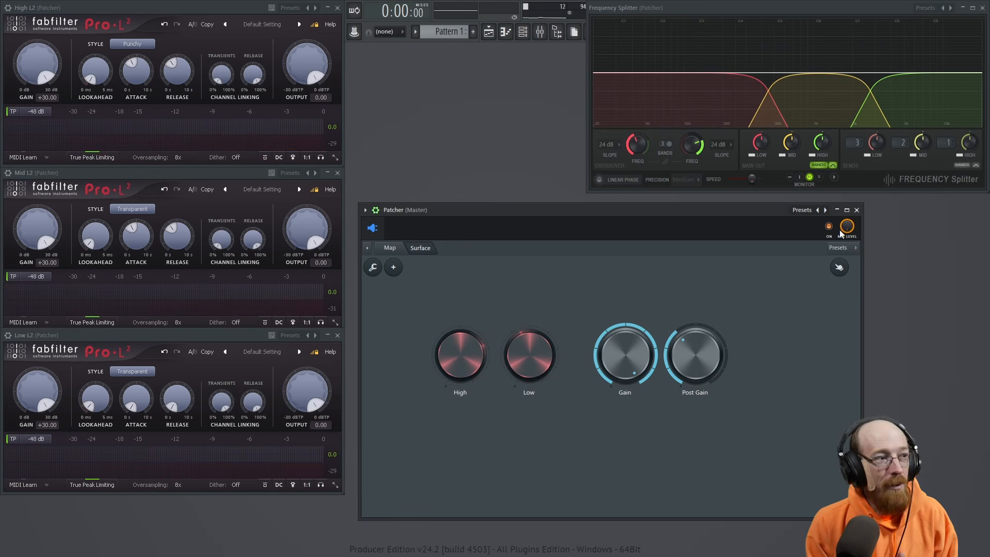